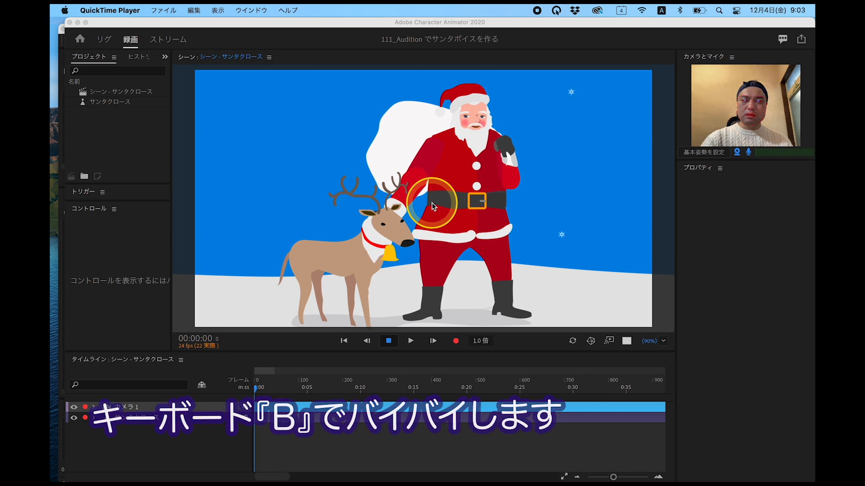
- Test the Santa puppet's goodbye wave and face mask triggers in the live scene
click(482, 204)
key(b)
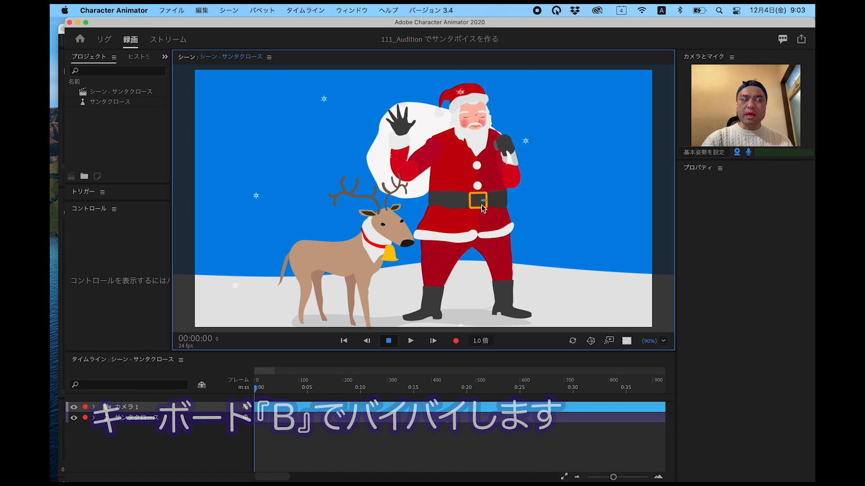
key(m)
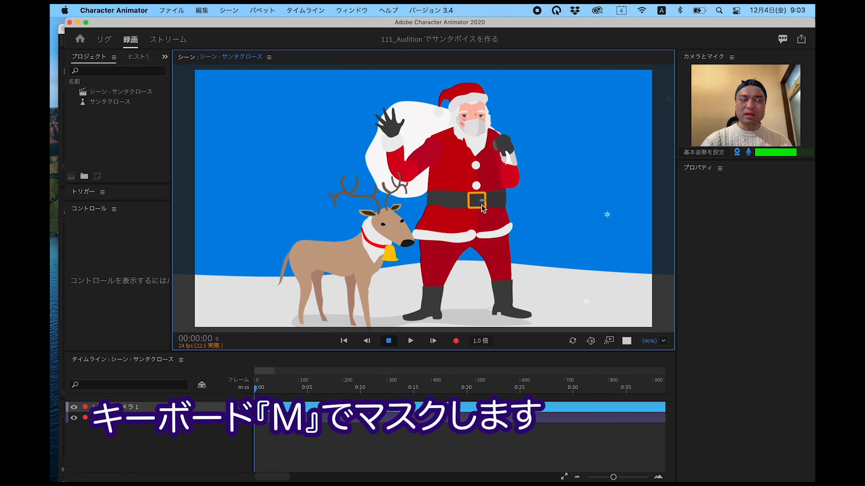
key(m)
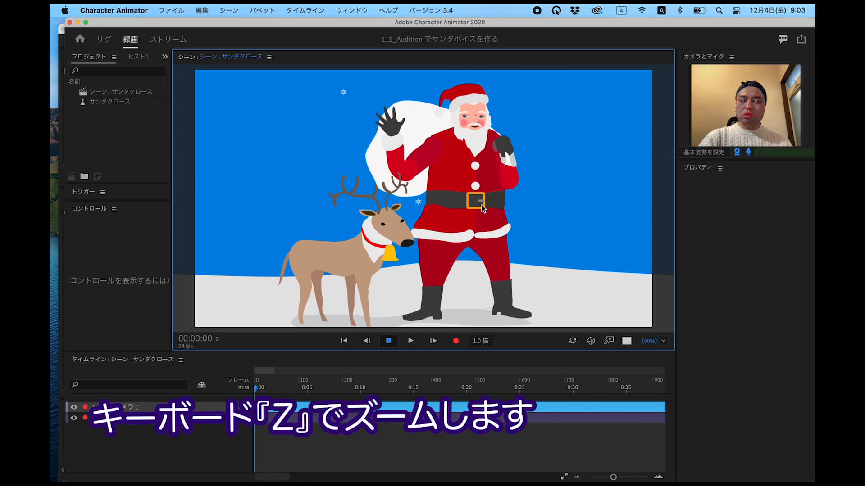
- Test the camera zoom trigger on the Santa scene several times
key(z)
click(482, 208)
drag(481, 208, 418, 219)
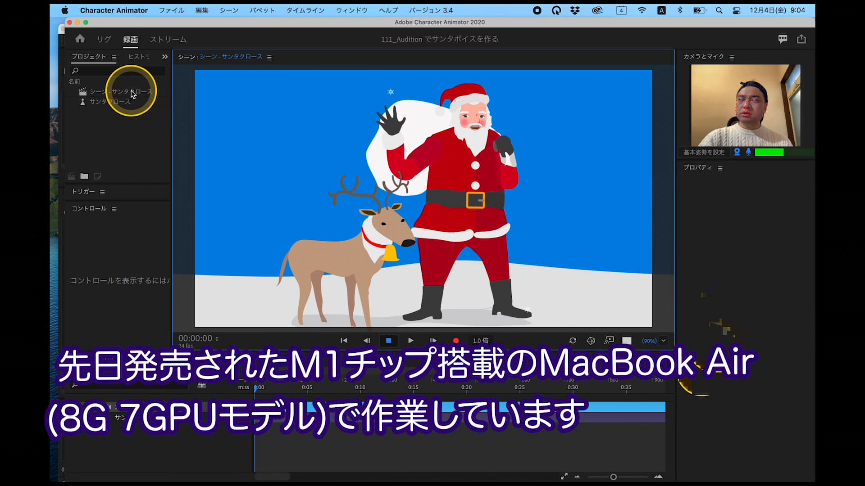
mouse_move(159, 31)
mouse_down()
mouse_move(149, 30)
mouse_move(161, 30)
mouse_up()
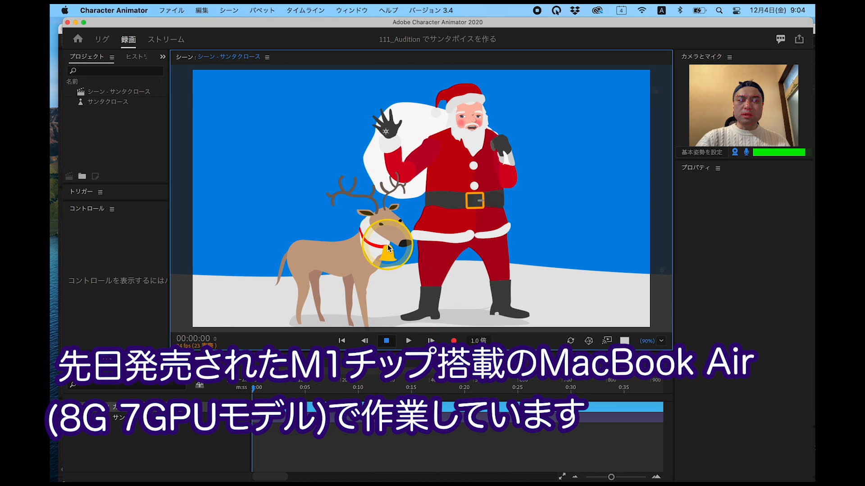
key(z)
key(z)
key(z)
key(z)
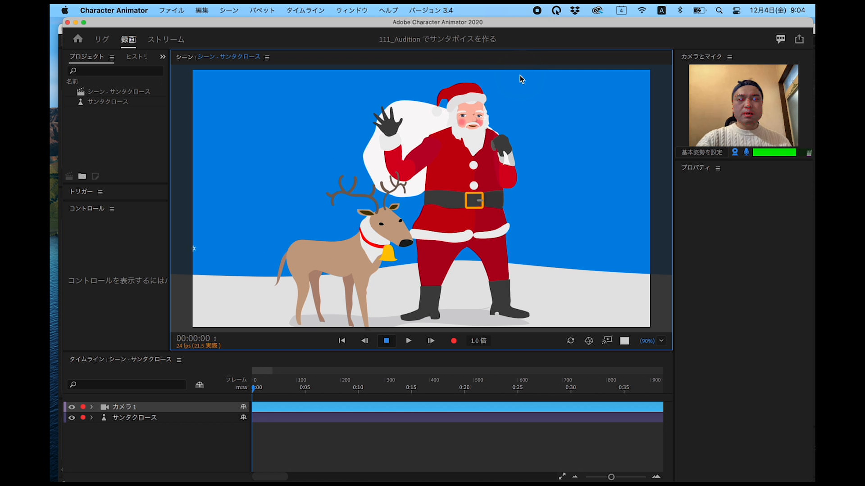
- Record a take of the Santa performance about 30 seconds long, capturing voice, camera zoom, waving and mask
mouse_move(404, 478)
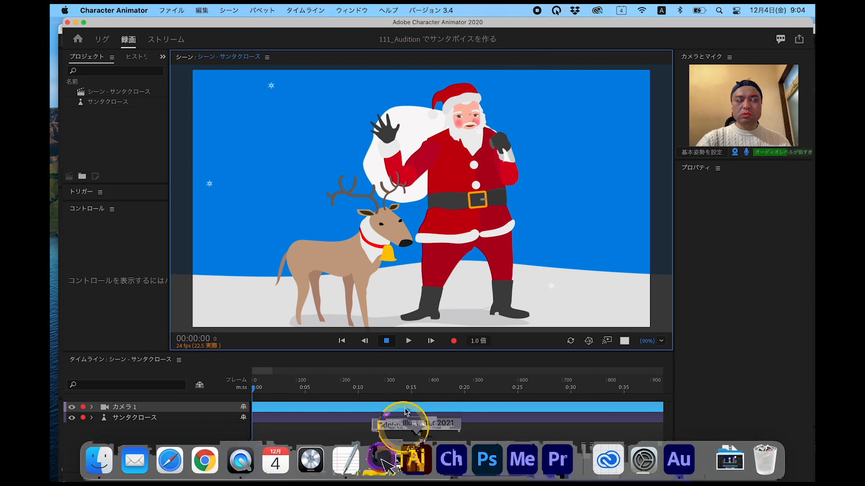
click(454, 340)
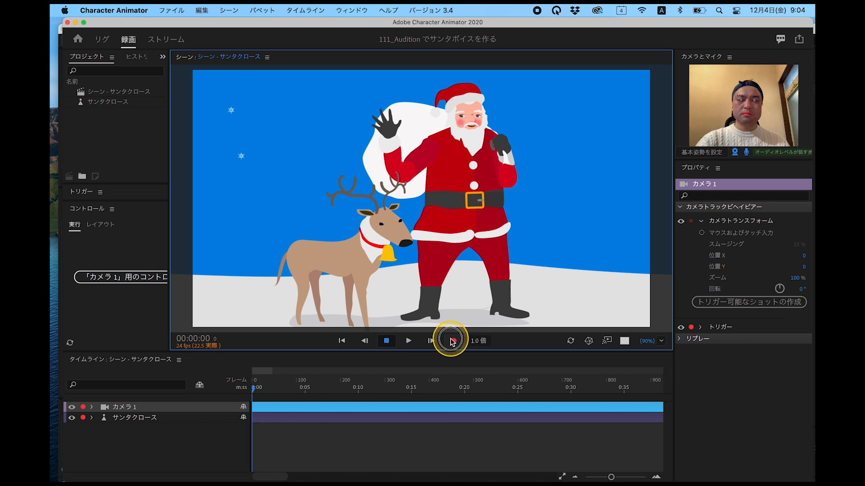
click(453, 341)
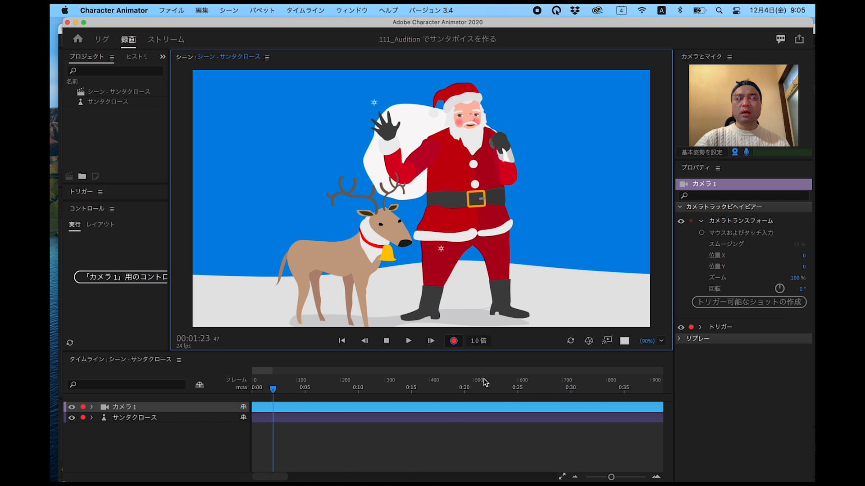
key(1)
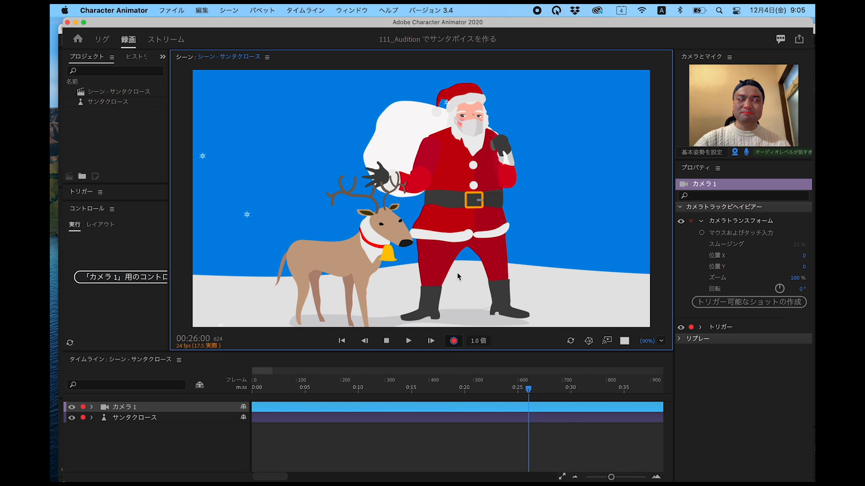
click(386, 342)
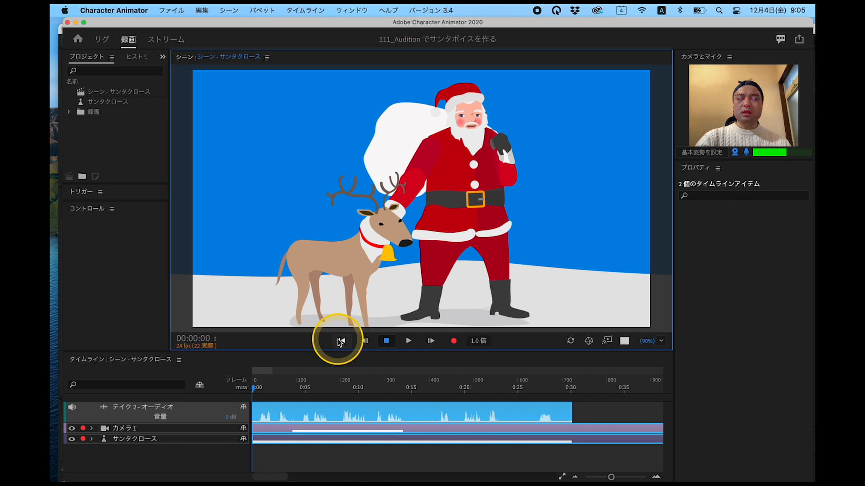
- Play back the opening seconds of the recorded take and check the export options for its audio
click(407, 341)
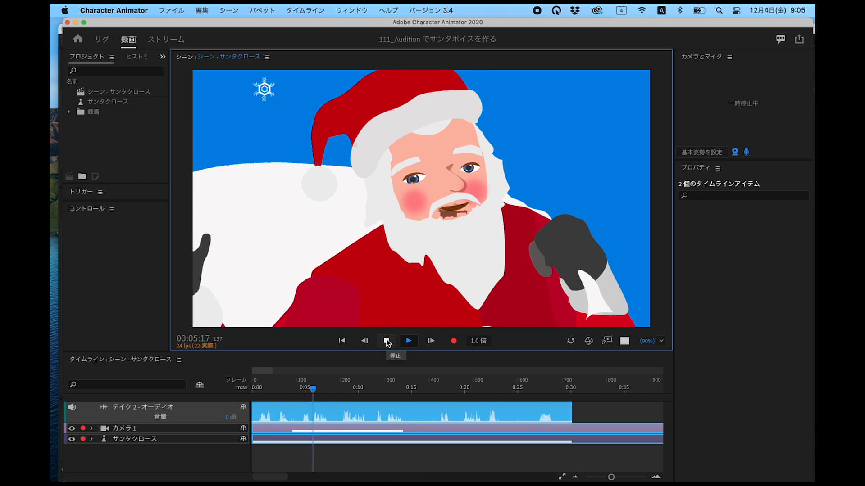
click(387, 342)
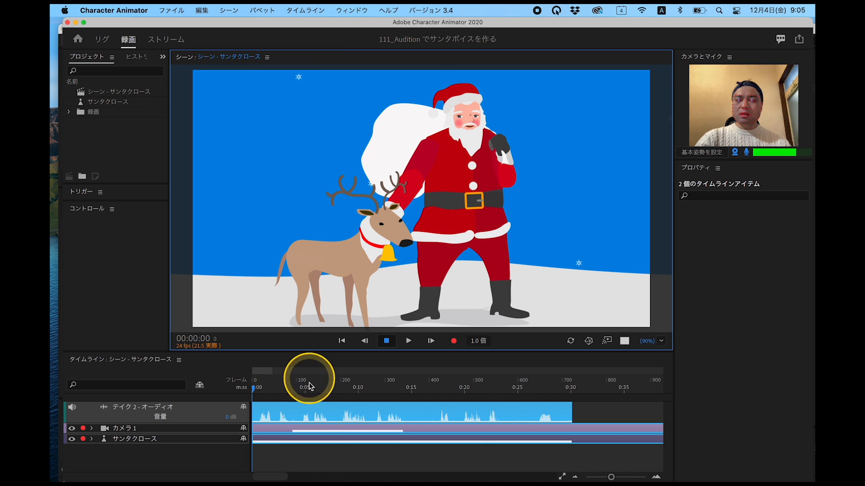
click(306, 413)
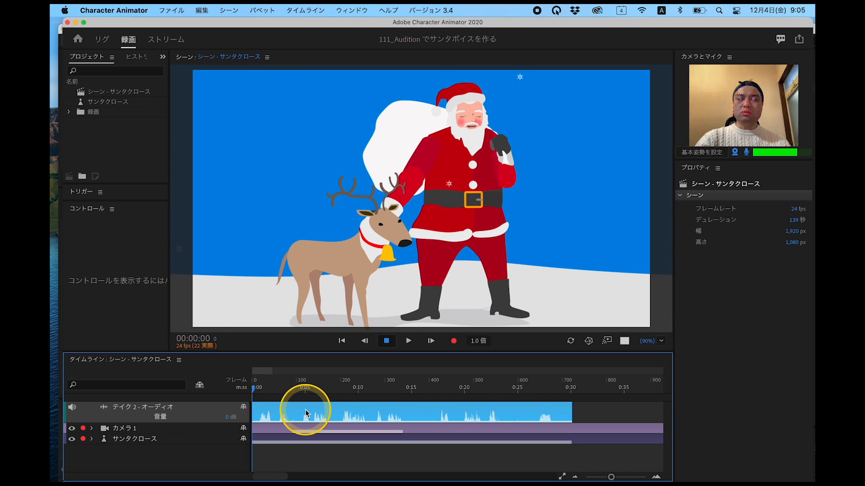
click(166, 13)
mouse_move(170, 201)
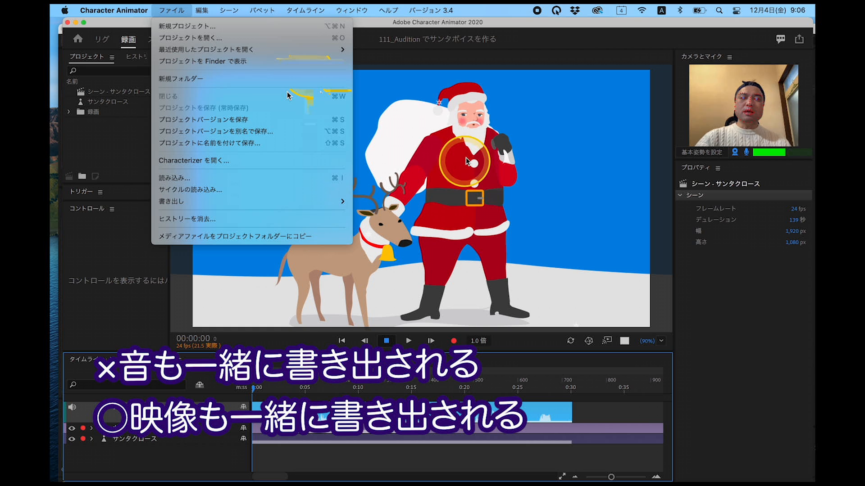
click(546, 140)
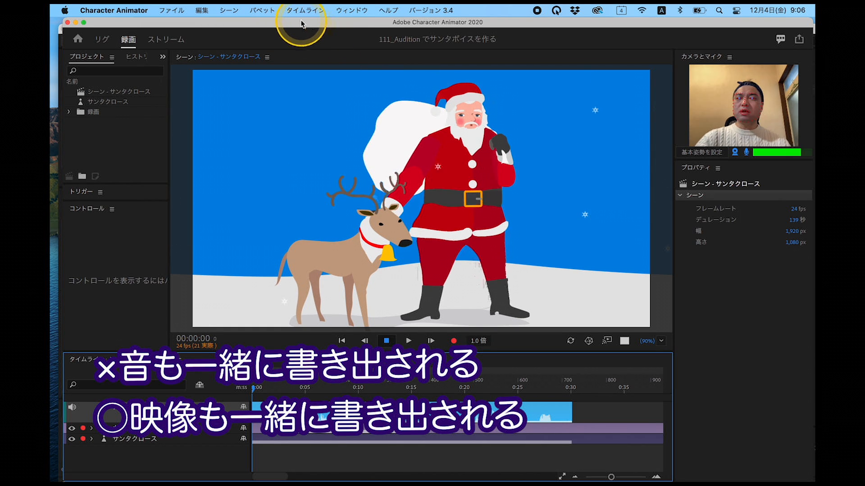
- Move the application windows aside and bring the project folder forward in Finder
drag(301, 23, 302, 95)
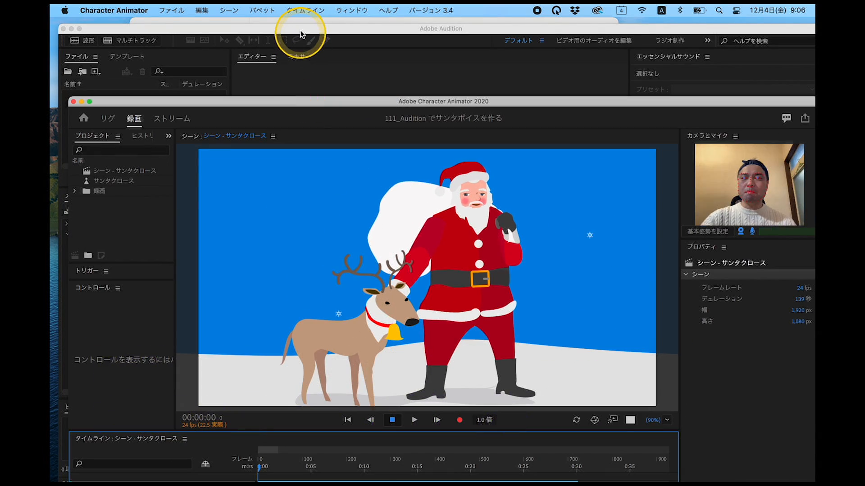
drag(300, 32, 299, 99)
click(297, 35)
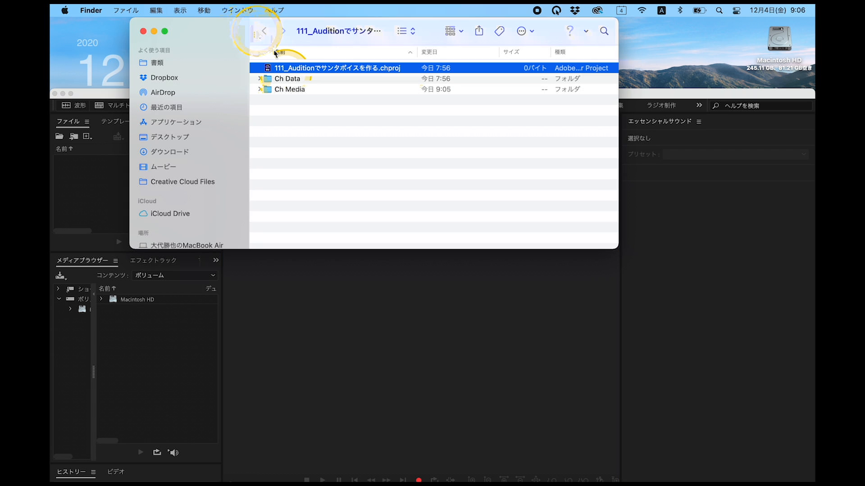
drag(436, 35, 515, 51)
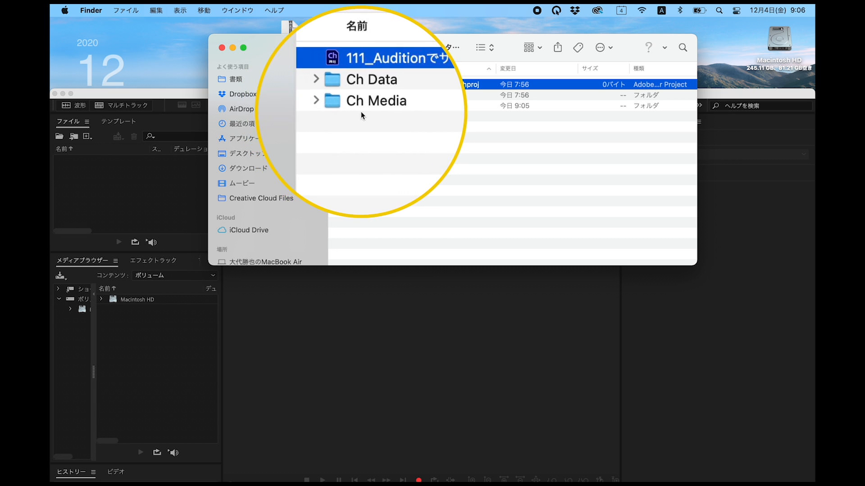
- Expand Ch Media, 録画 and 2020-12-04 in the project folder and select テイク 09_05_02 am.wav
click(338, 107)
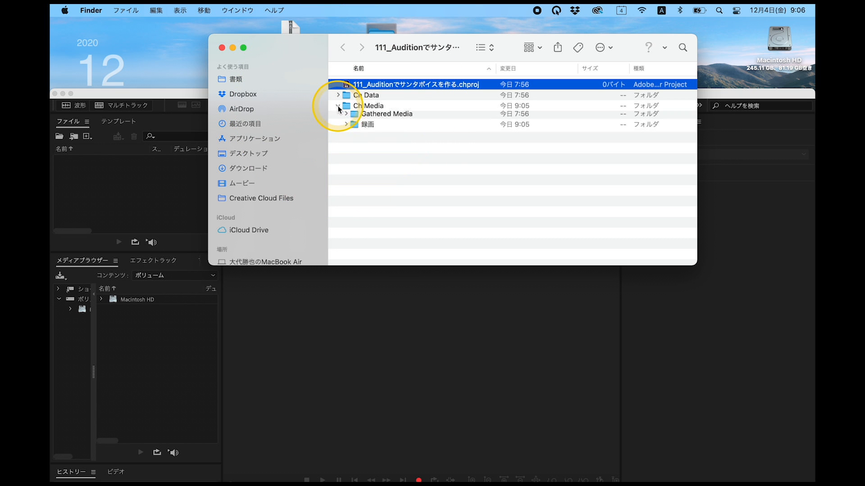
click(347, 128)
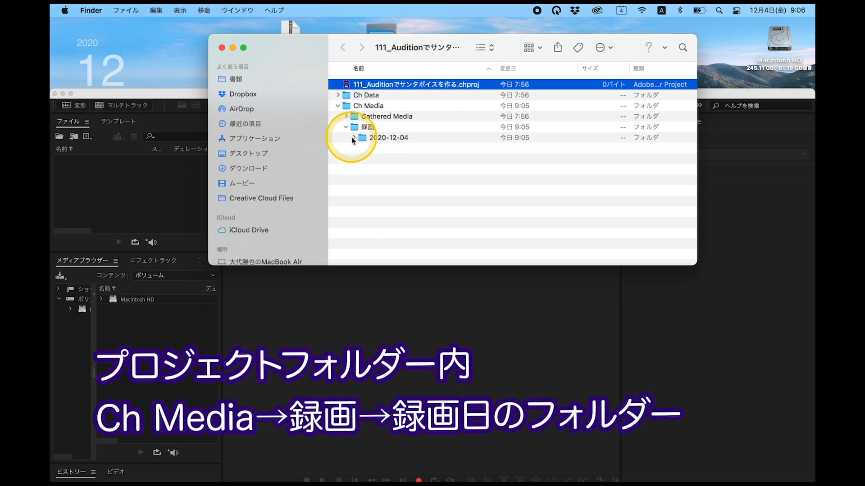
click(354, 137)
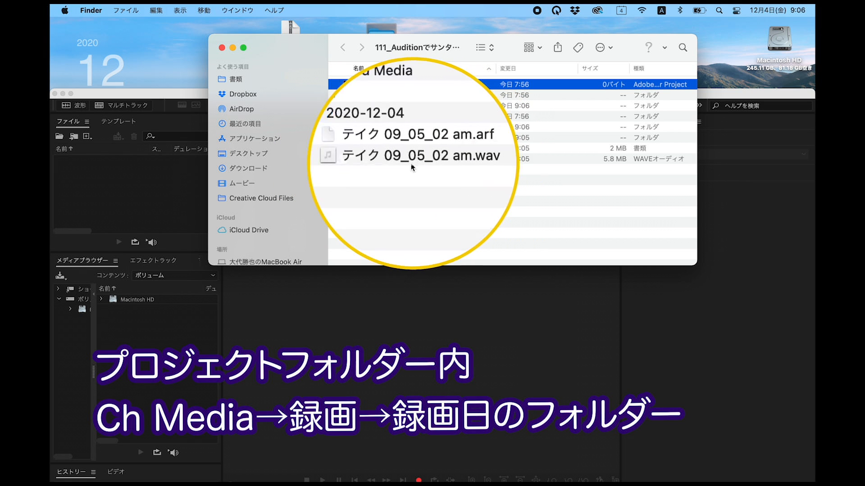
click(437, 162)
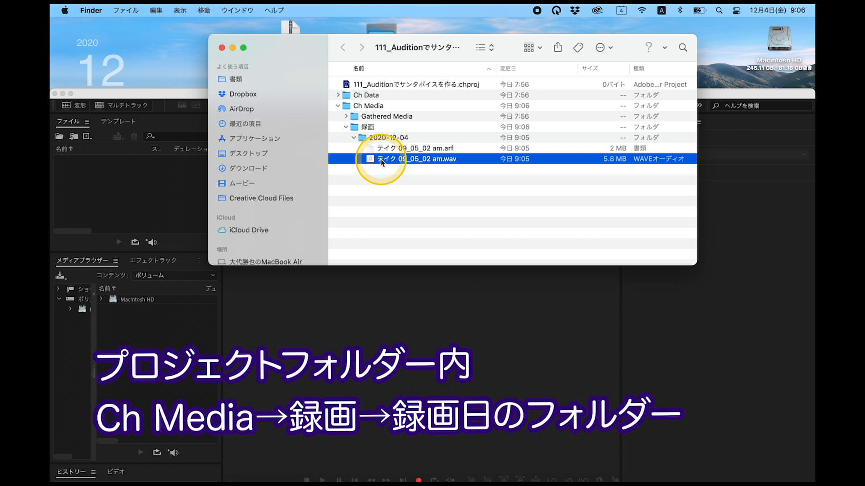
- Import テイク 09_05_02 am.wav into Adobe Audition and open it in the waveform editor
drag(120, 94, 134, 129)
click(530, 47)
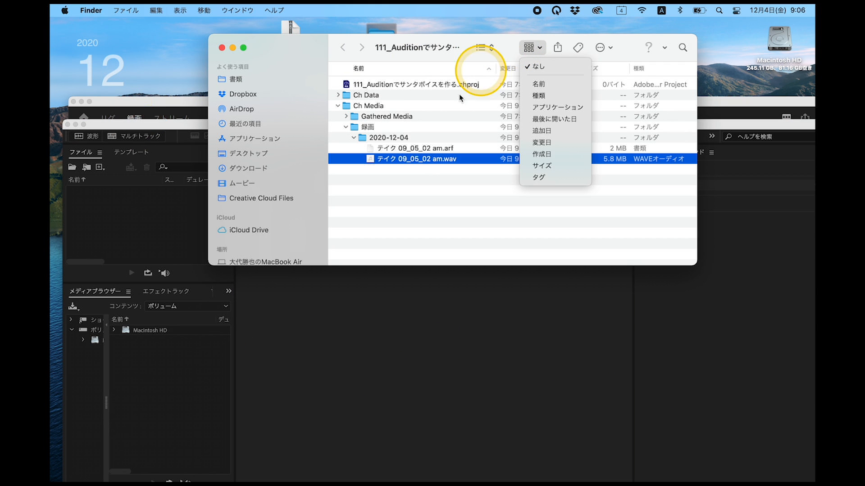
click(362, 163)
drag(370, 161, 130, 198)
drag(145, 128, 138, 26)
double_click(93, 88)
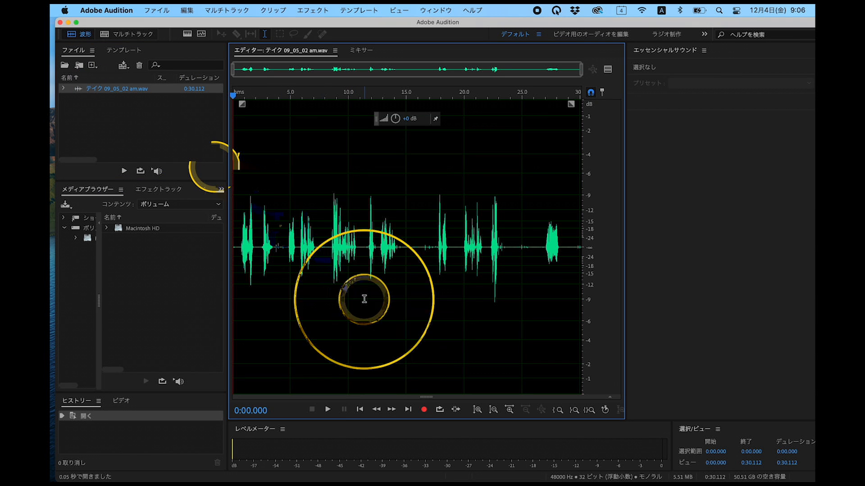
- Preview and apply the Pitch Shifter effect at -2 semitones with high precision to the whole recording
click(310, 11)
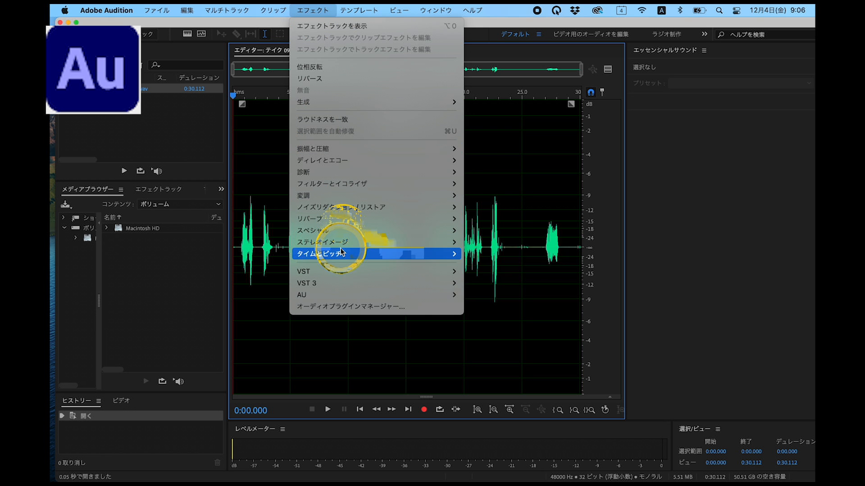
mouse_move(341, 252)
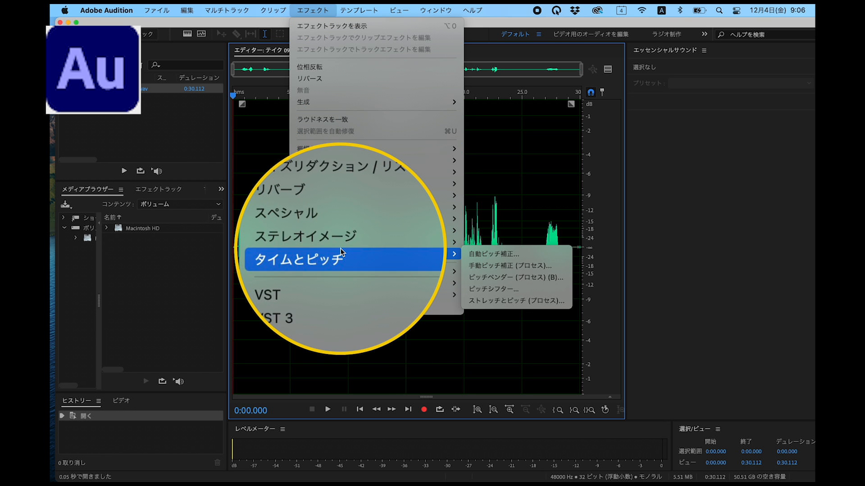
click(499, 295)
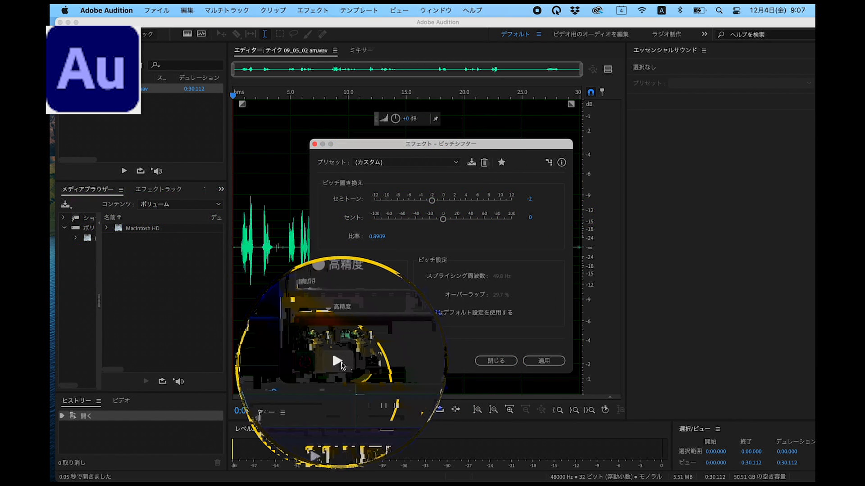
click(339, 362)
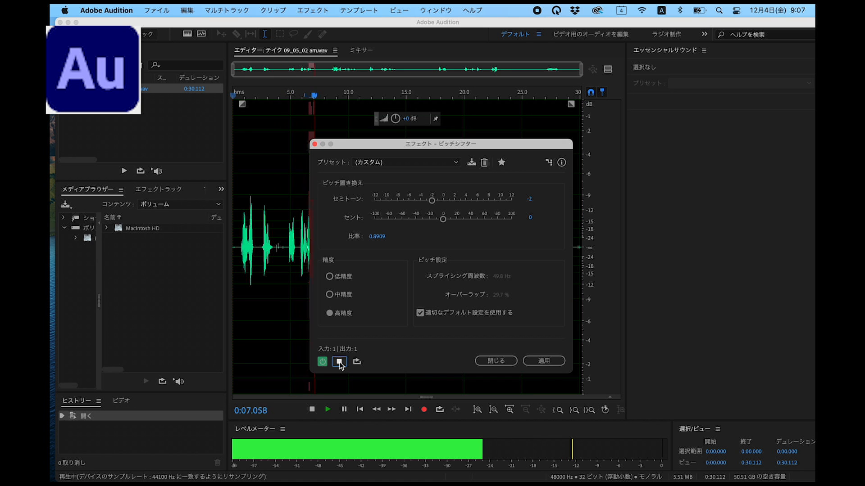
click(339, 361)
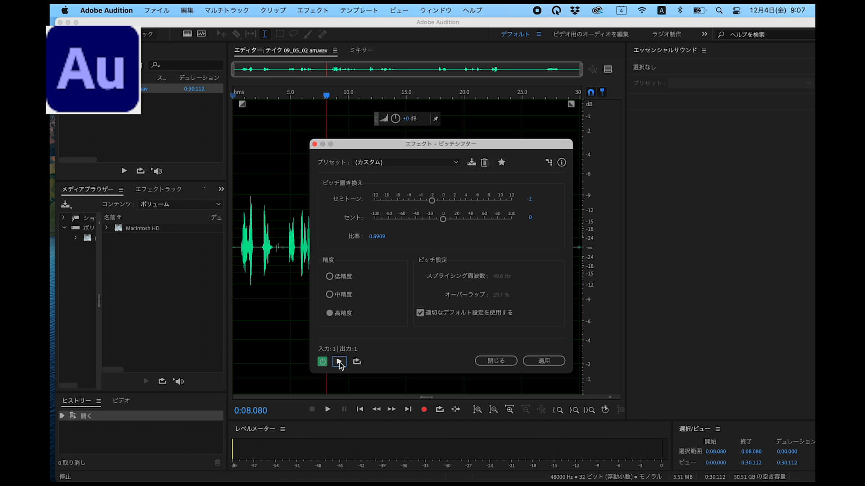
click(536, 363)
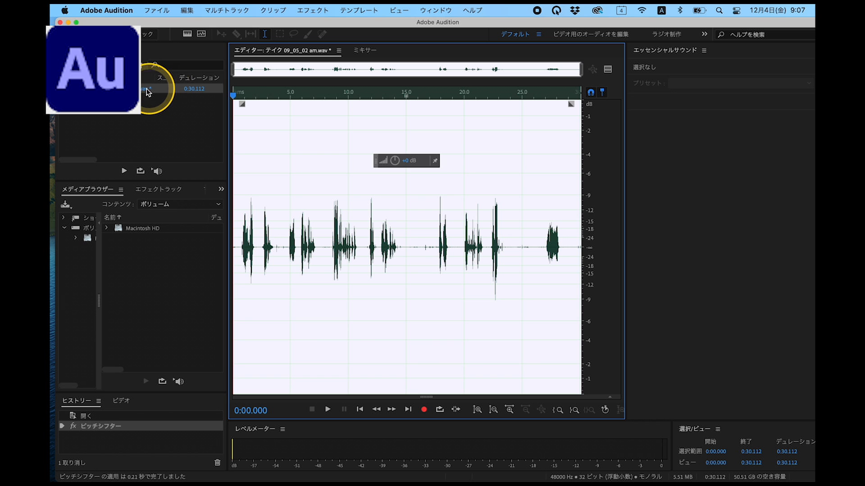
- Set up saving the pitch-shifted recording under a new name, サンタ, in MP3 オーディオ (*.mp3) format
click(152, 10)
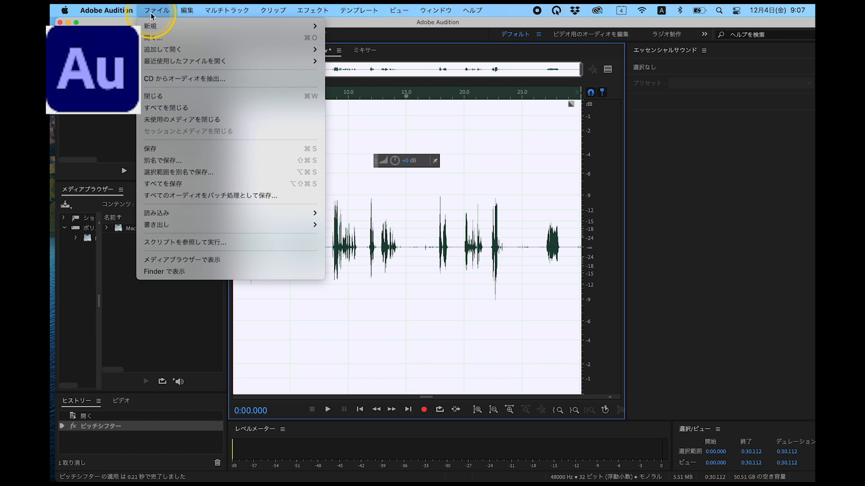
click(158, 161)
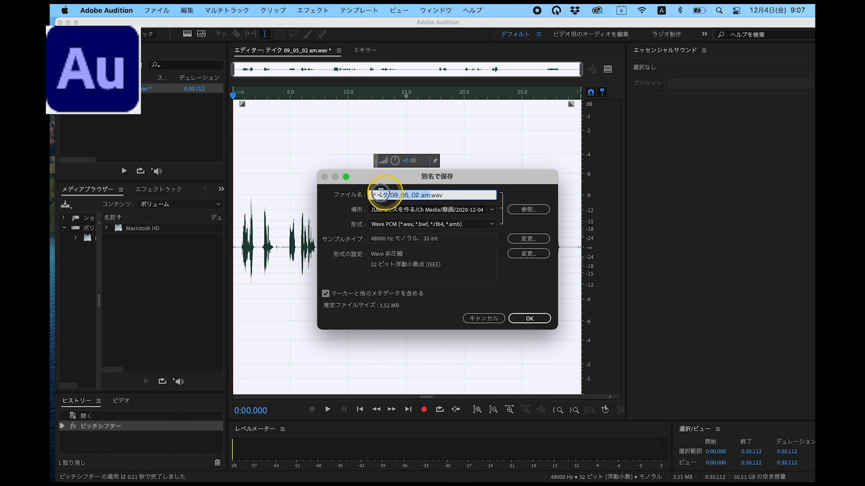
text(santa)
key(space)
key(space)
key(Return)
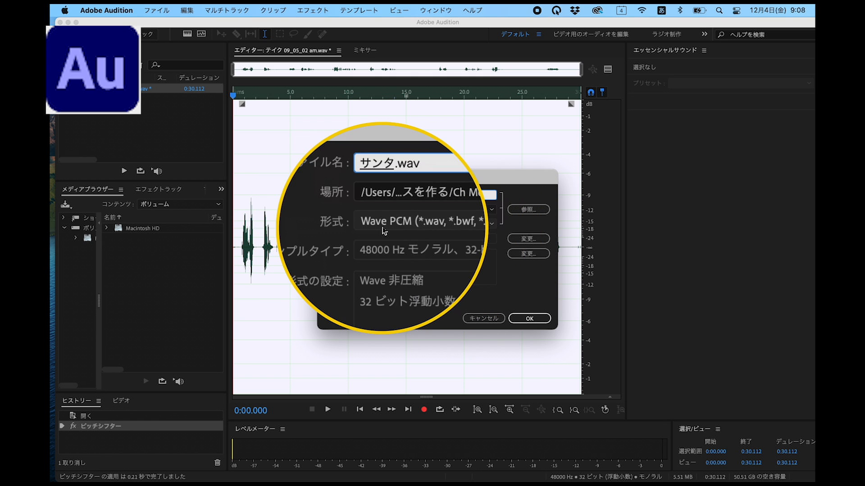
click(489, 226)
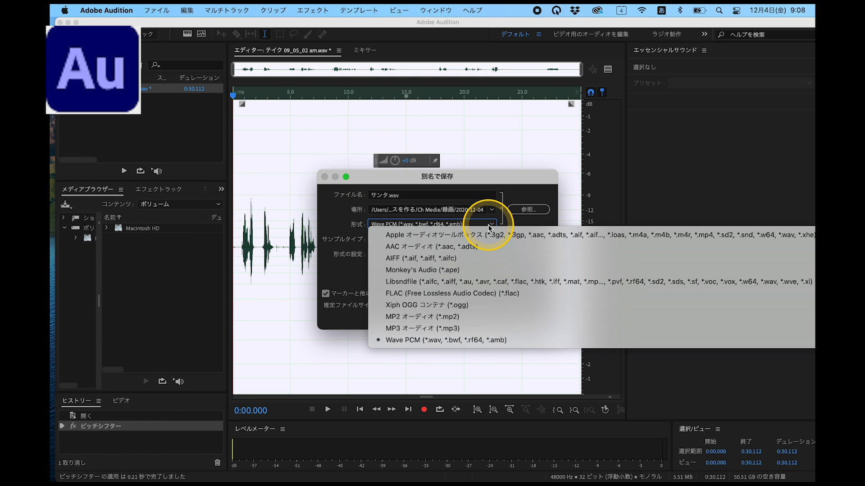
click(426, 332)
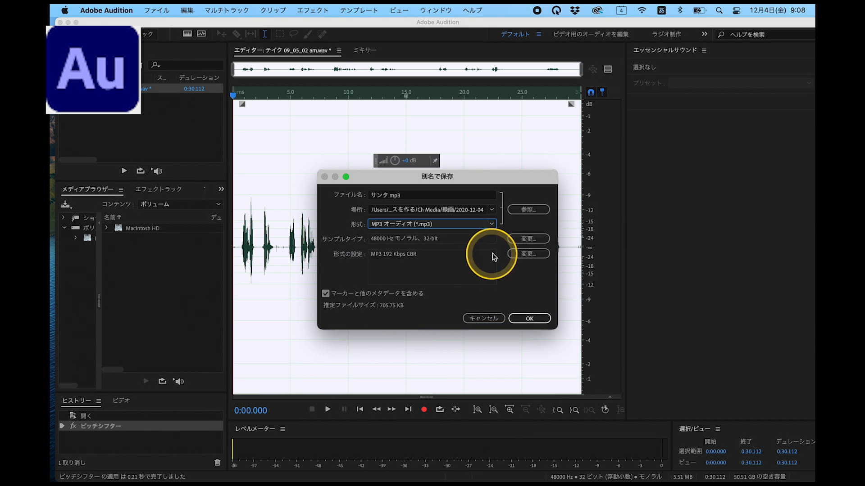
- Keep the 2020-12-04 folder as the destination and save サンタ.mp3, accepting the compressed format
click(512, 239)
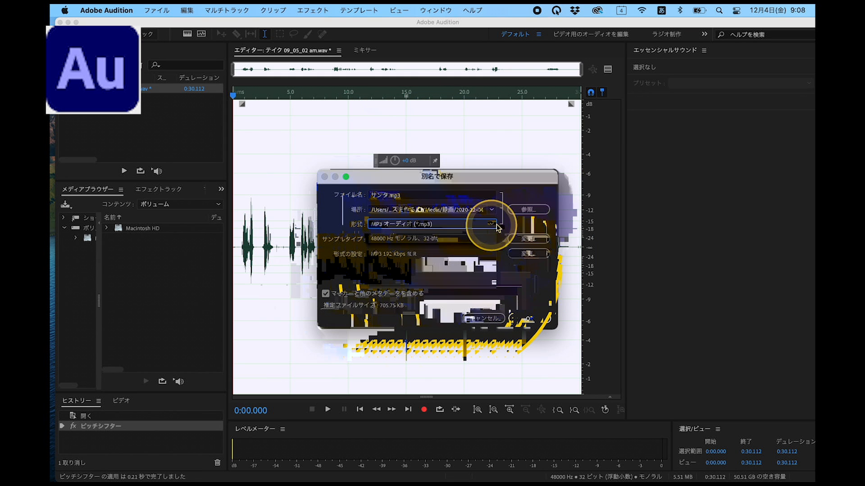
click(517, 211)
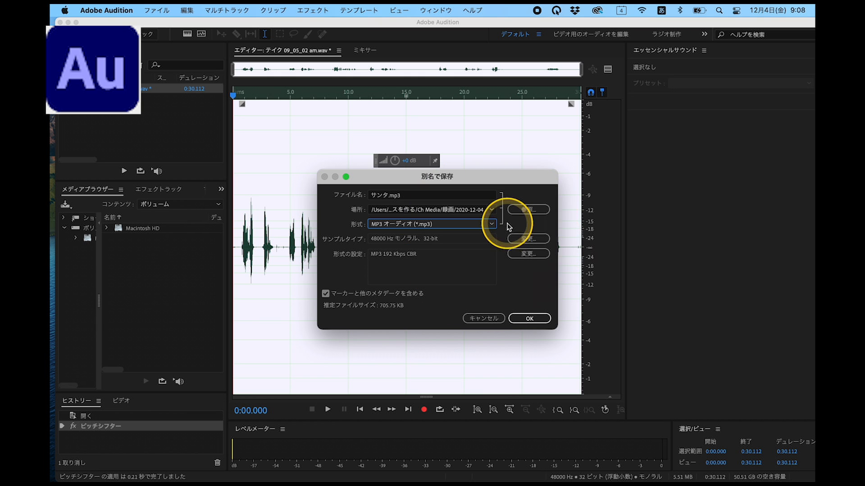
click(493, 210)
click(509, 217)
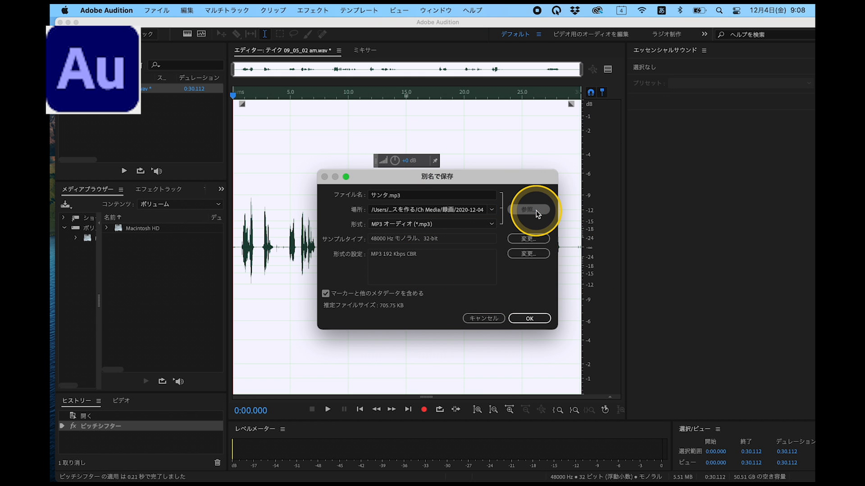
click(532, 215)
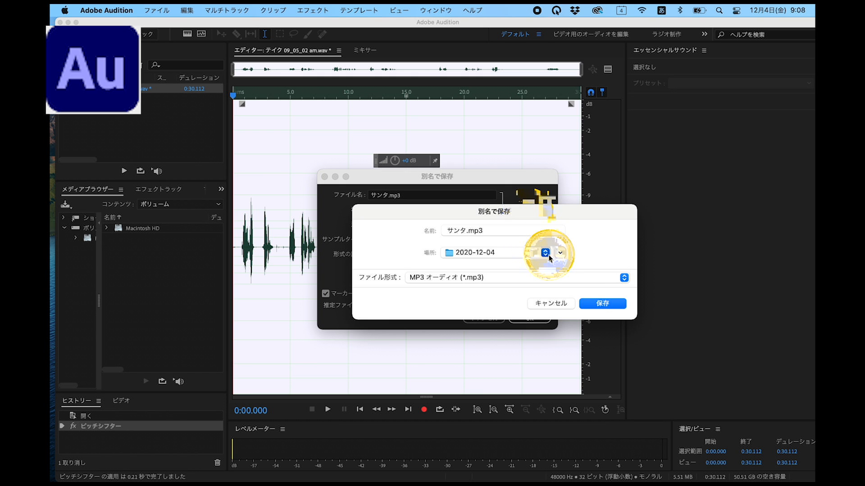
click(545, 253)
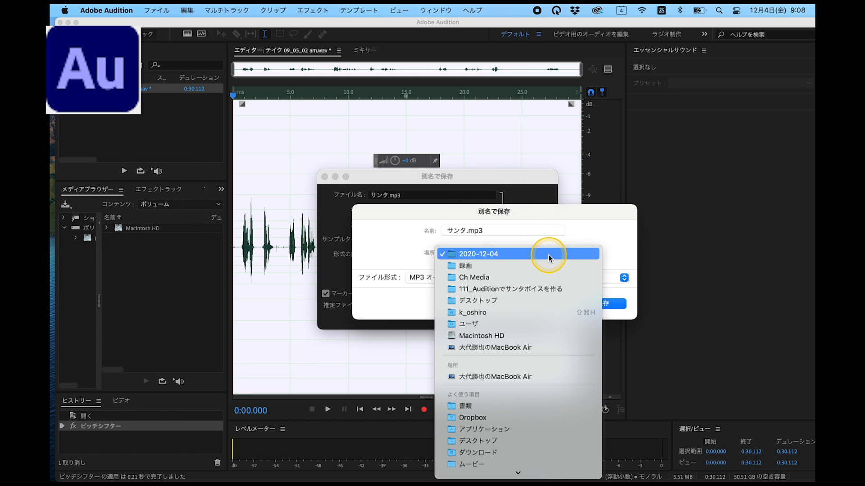
click(549, 255)
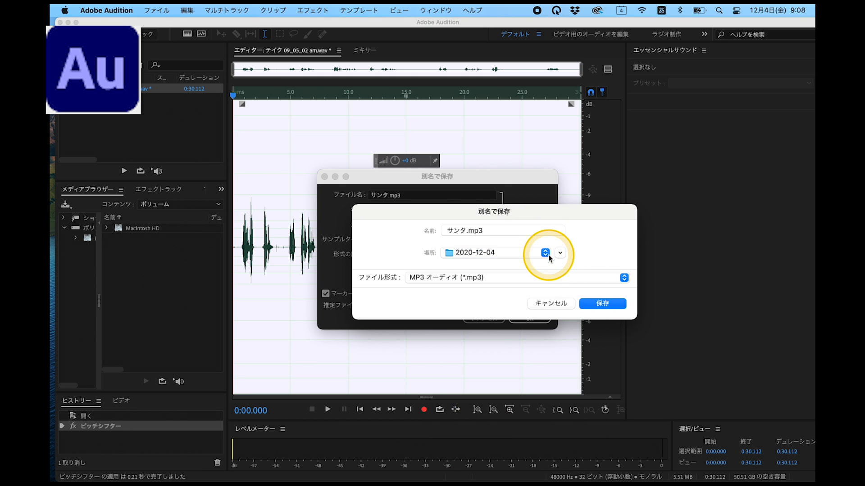
click(602, 303)
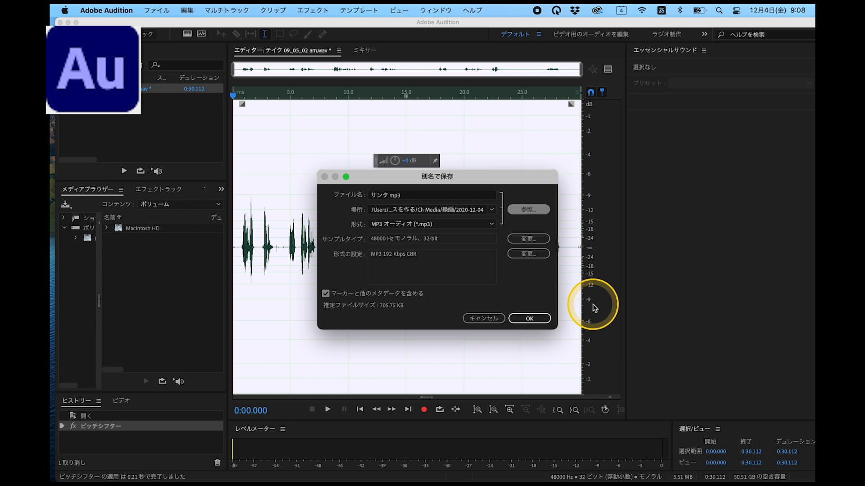
click(529, 319)
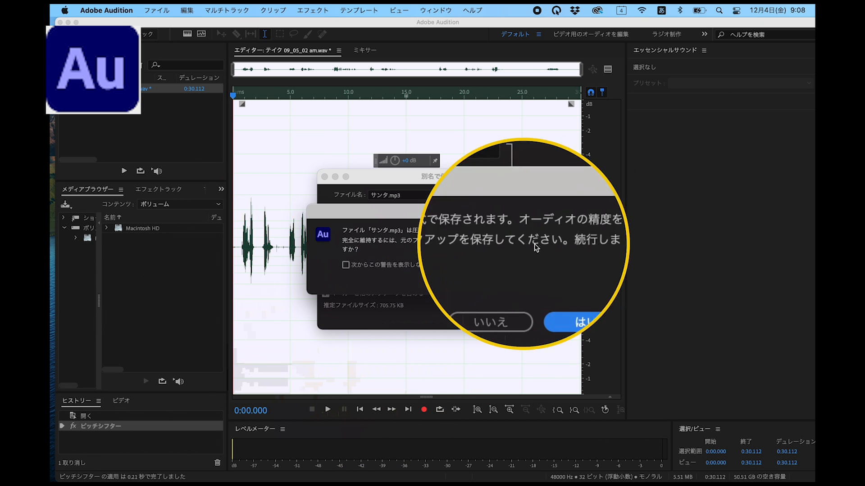
click(539, 283)
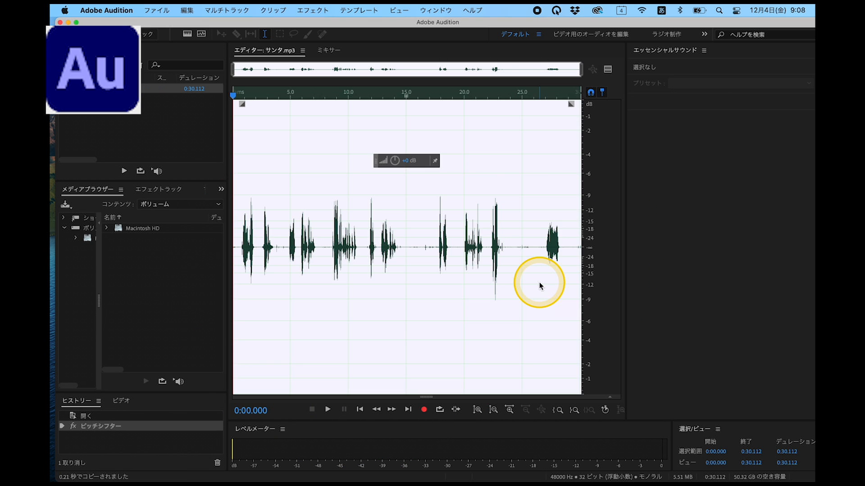
- Quit Audition and import サンタ.mp3 from the 2020-12-04 folder into the Character Animator project
click(106, 9)
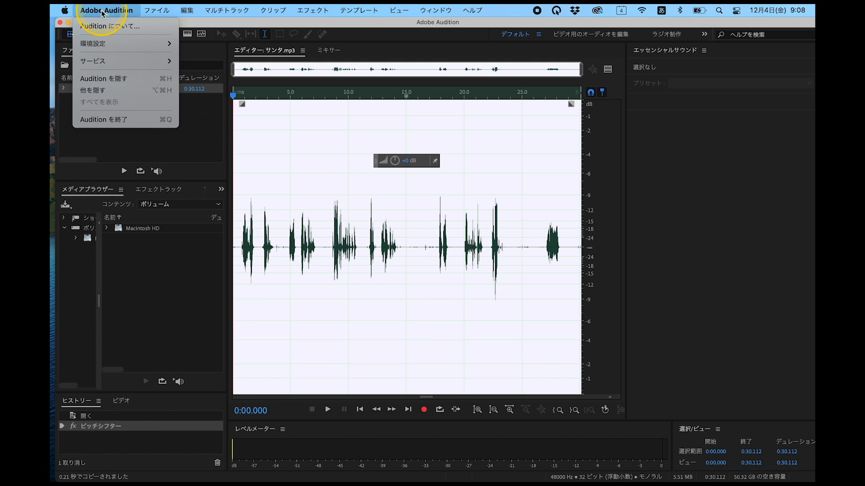
click(125, 126)
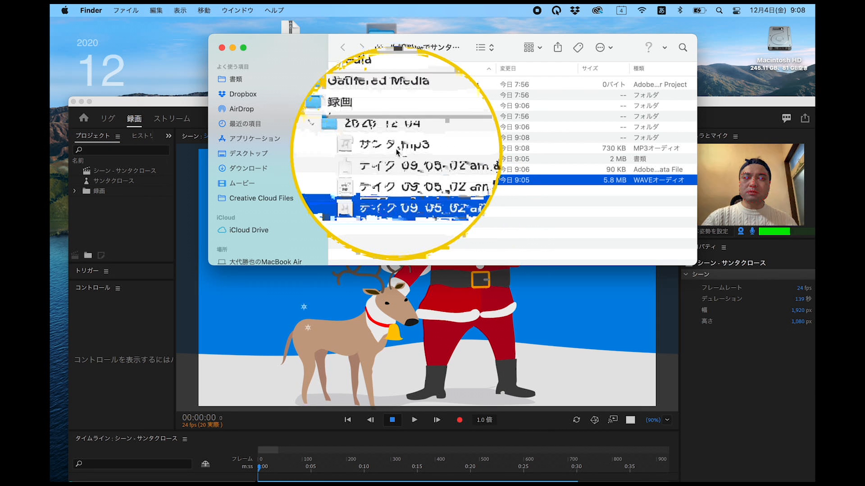
click(383, 149)
drag(382, 150, 126, 203)
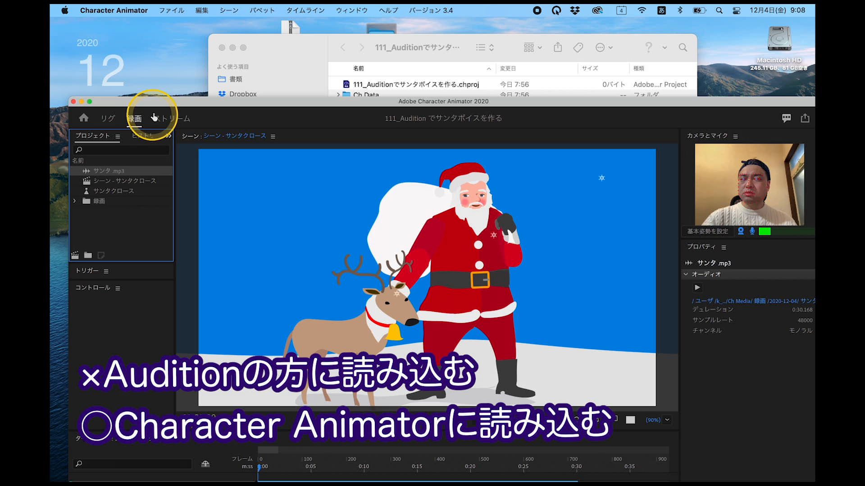
- Add サンタ.mp3 to the サンタクロース scene's timeline and mute the original テイク 2 - オーディオ track
drag(154, 99, 156, 18)
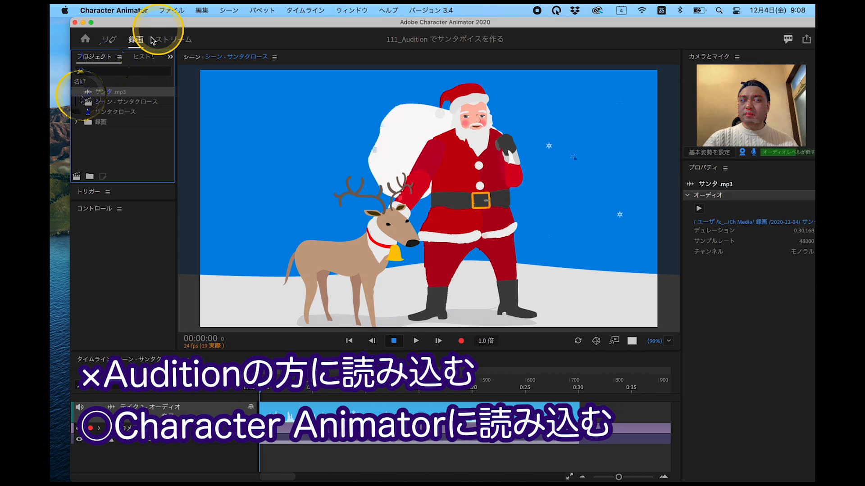
drag(87, 93, 153, 458)
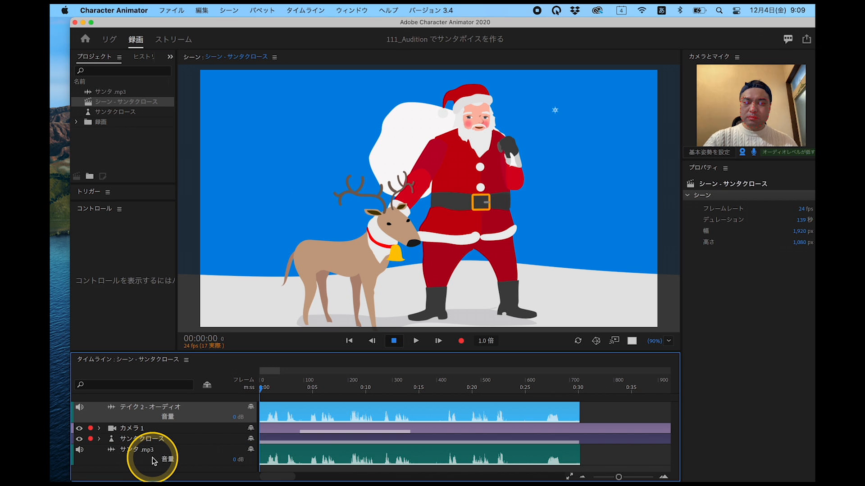
click(79, 409)
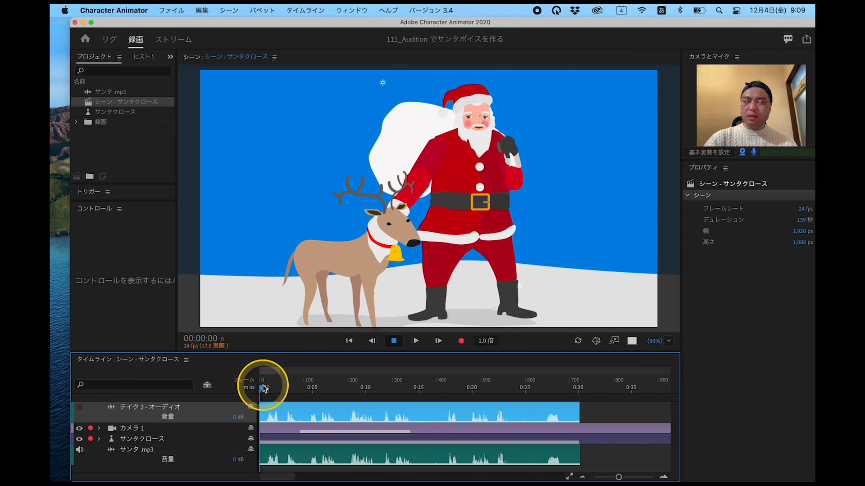
- Play the Santa scene from its first frame to check the new voice, then stop playback
click(350, 341)
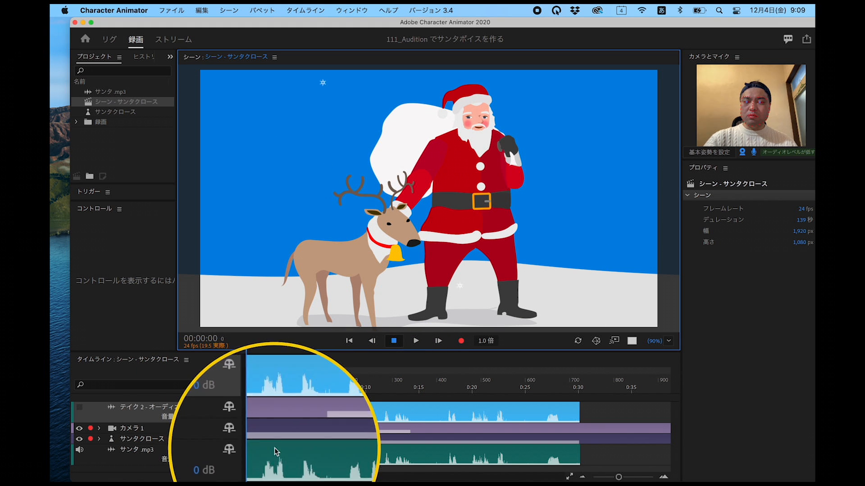
click(415, 342)
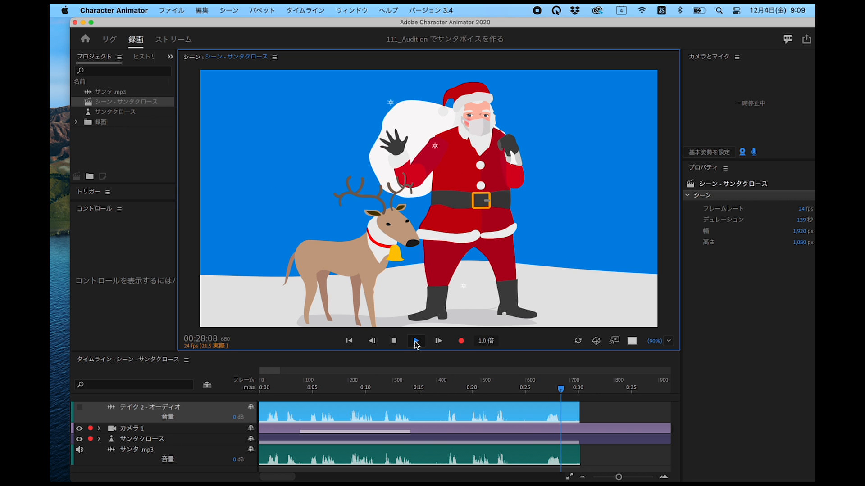
click(393, 341)
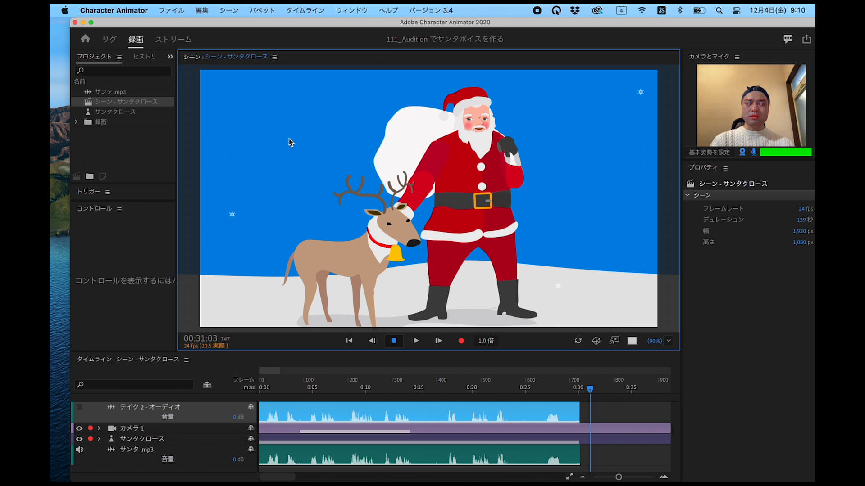
- Look up the scene's export options, including video via Adobe Media Encoder, and close them without exporting
click(289, 157)
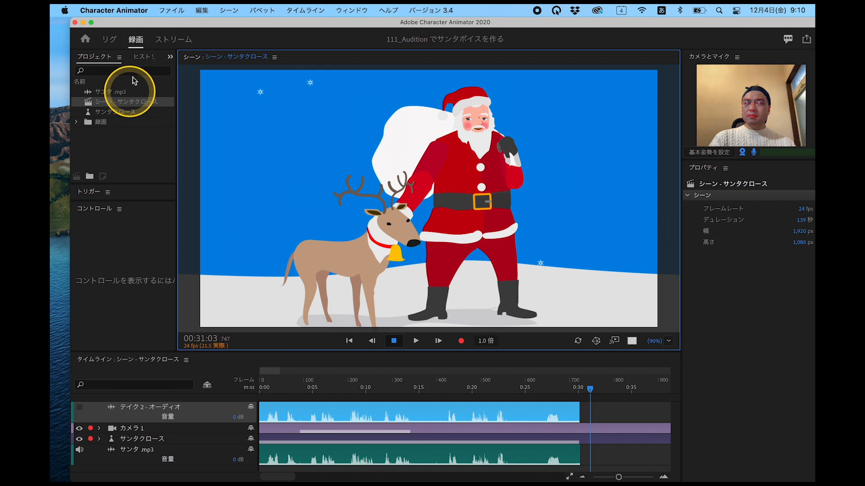
click(171, 10)
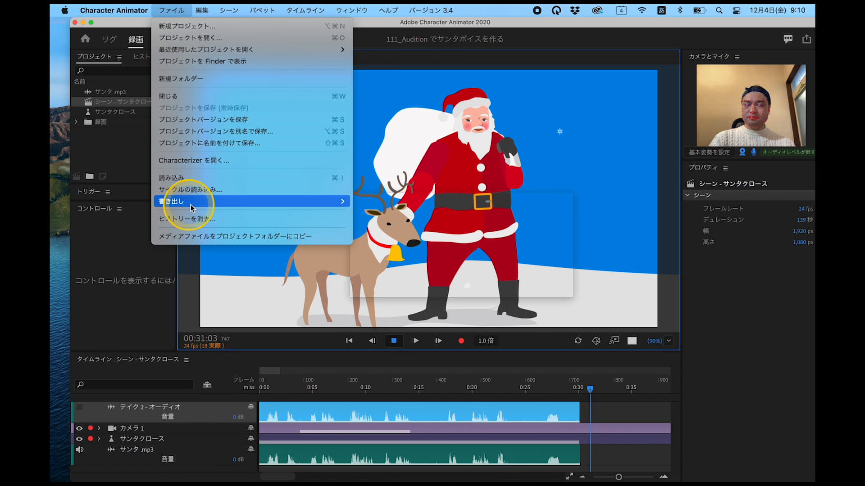
mouse_move(188, 208)
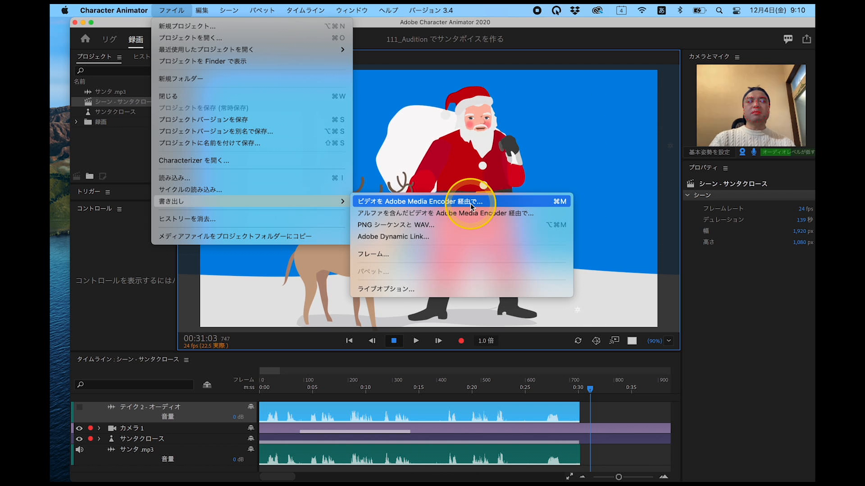
click(676, 237)
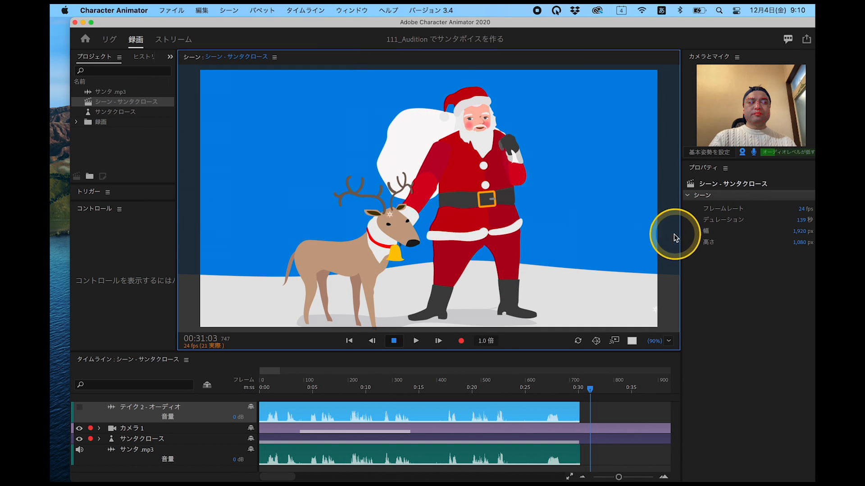
- Return the playhead to the start of the scene and trigger Santa's raised-hand pose
click(347, 345)
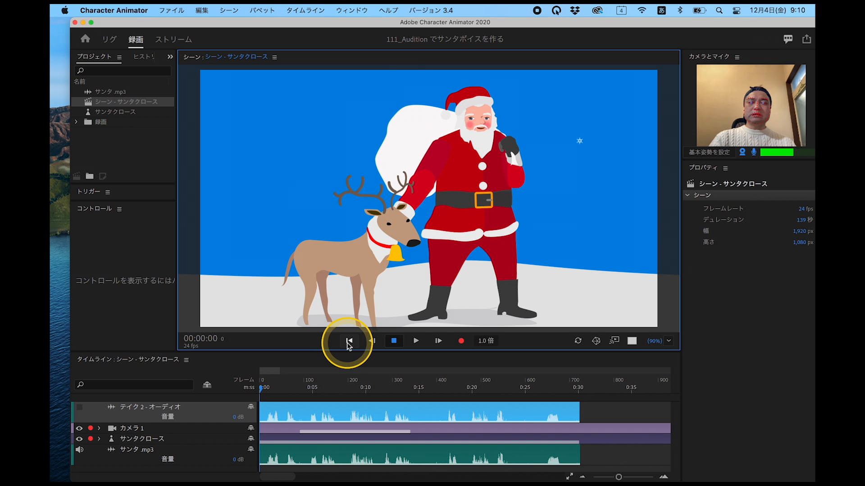
click(416, 341)
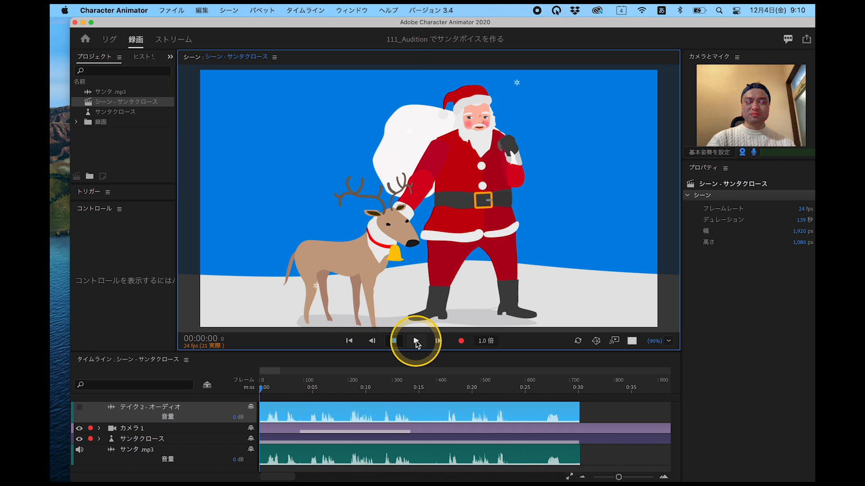
text(b)
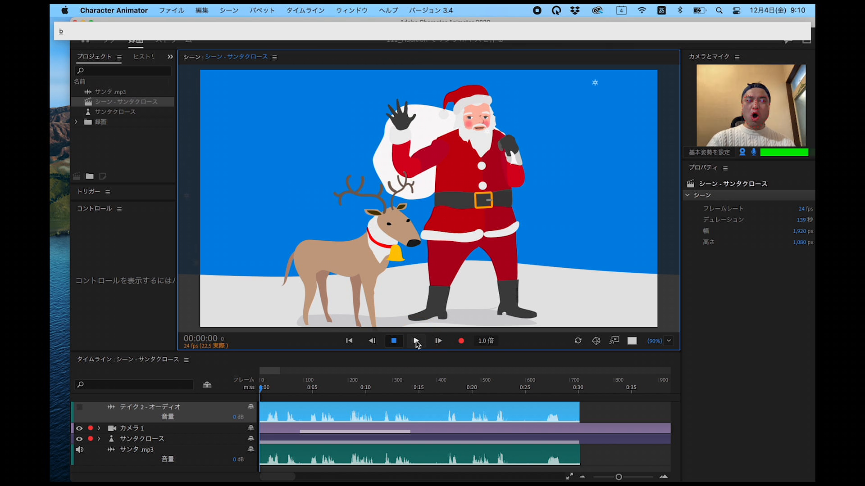